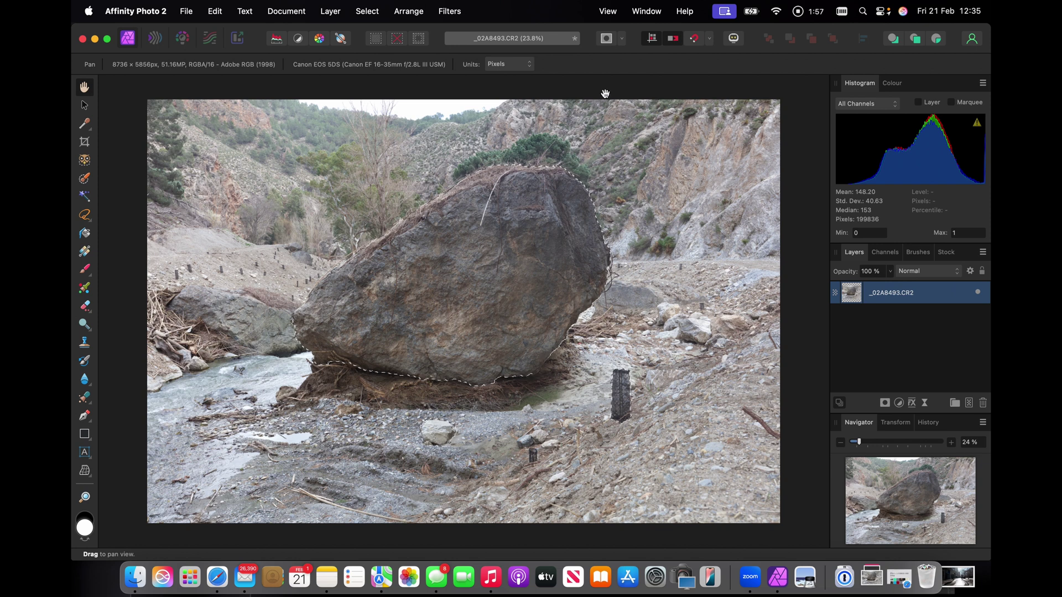
Check the boulder selection as a quick mask and add a Vibrance adjustment with 82% vibrance and 49% saturation
left_click(606, 39)
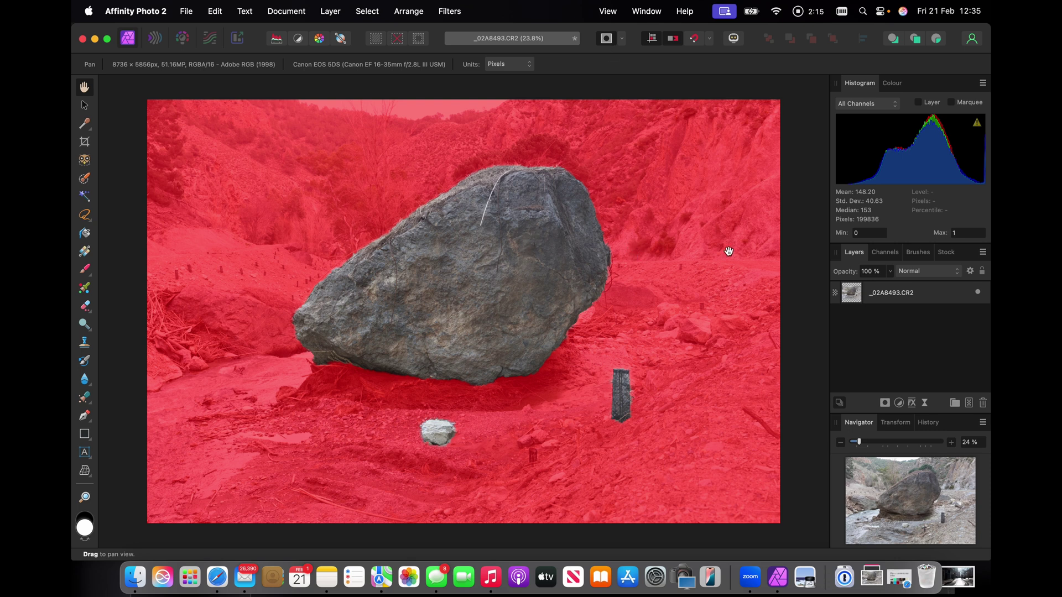
left_click(899, 403)
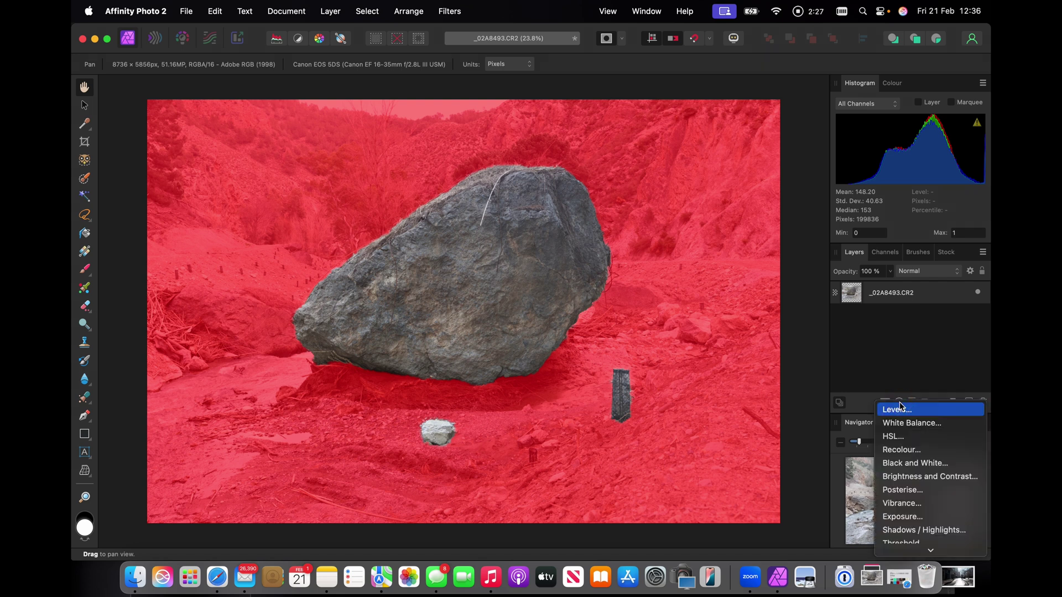
left_click(901, 504)
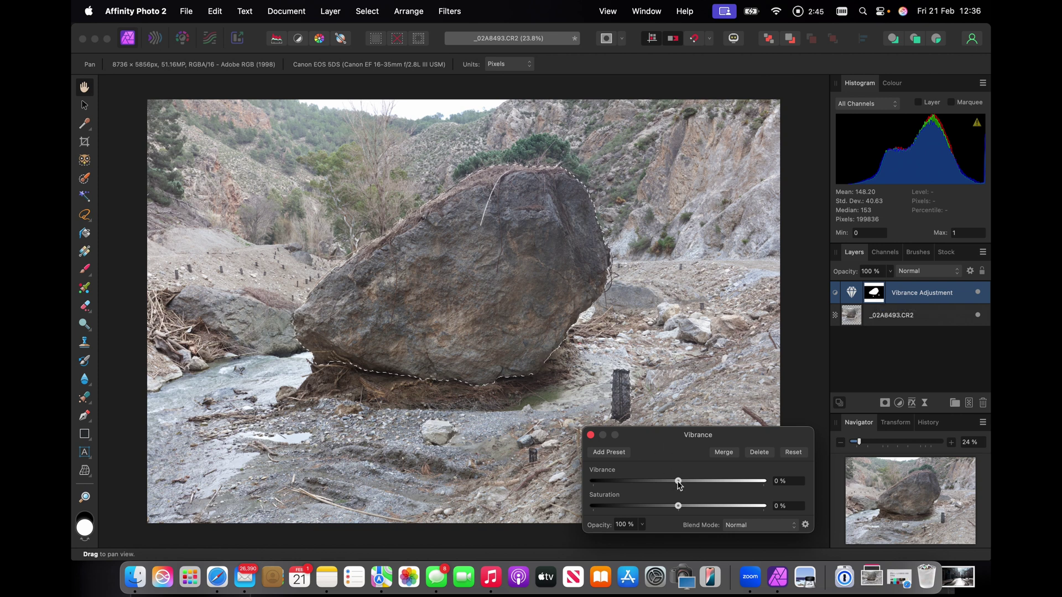
left_click_drag(679, 484, 748, 485)
left_click_drag(679, 507, 720, 507)
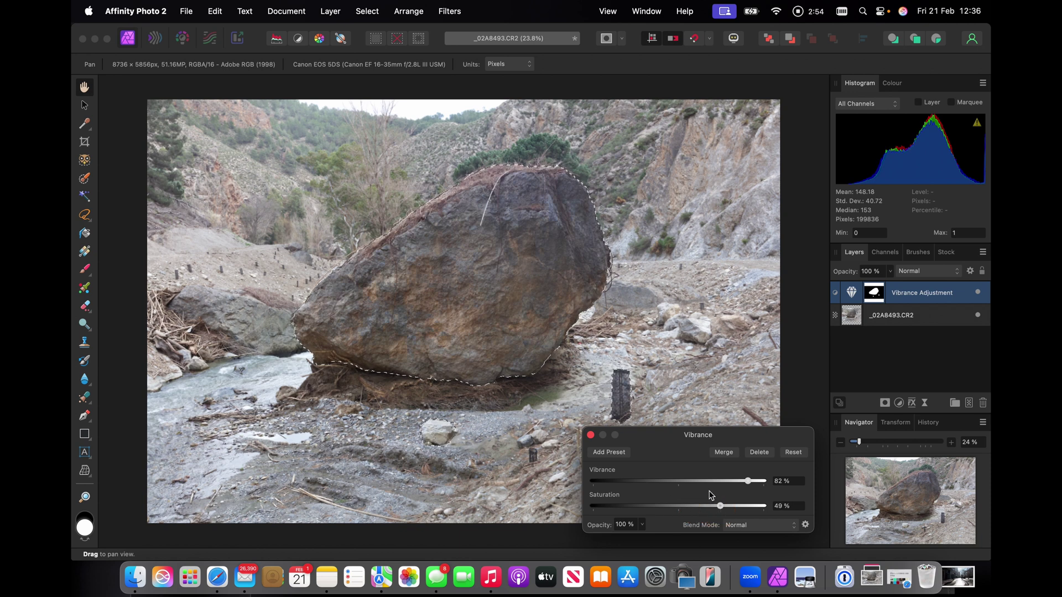
left_click(590, 435)
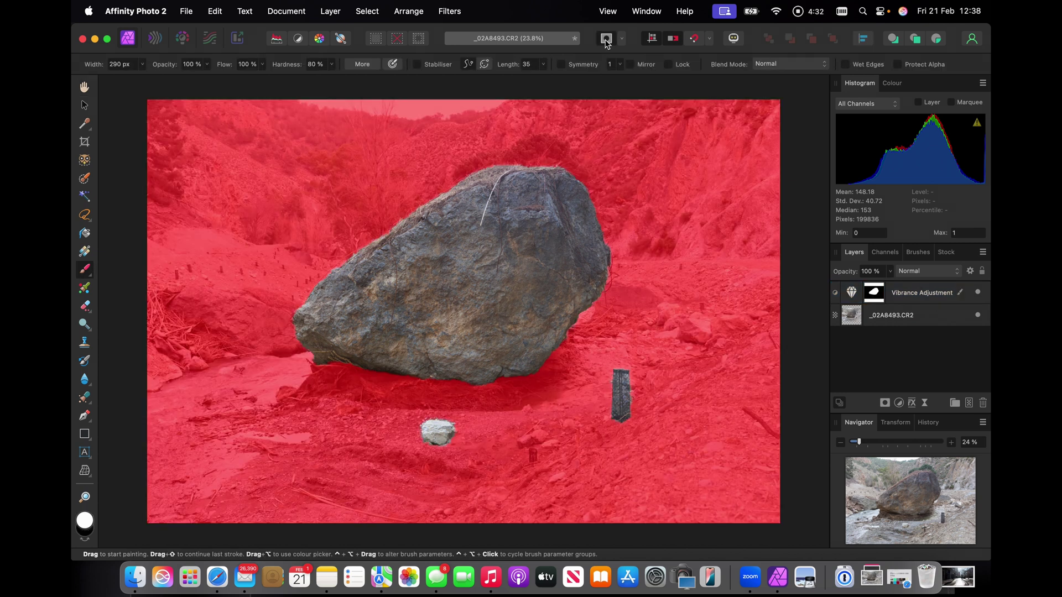
Leave the quick mask view and deselect the boulder
left_click(606, 40)
left_click(606, 40)
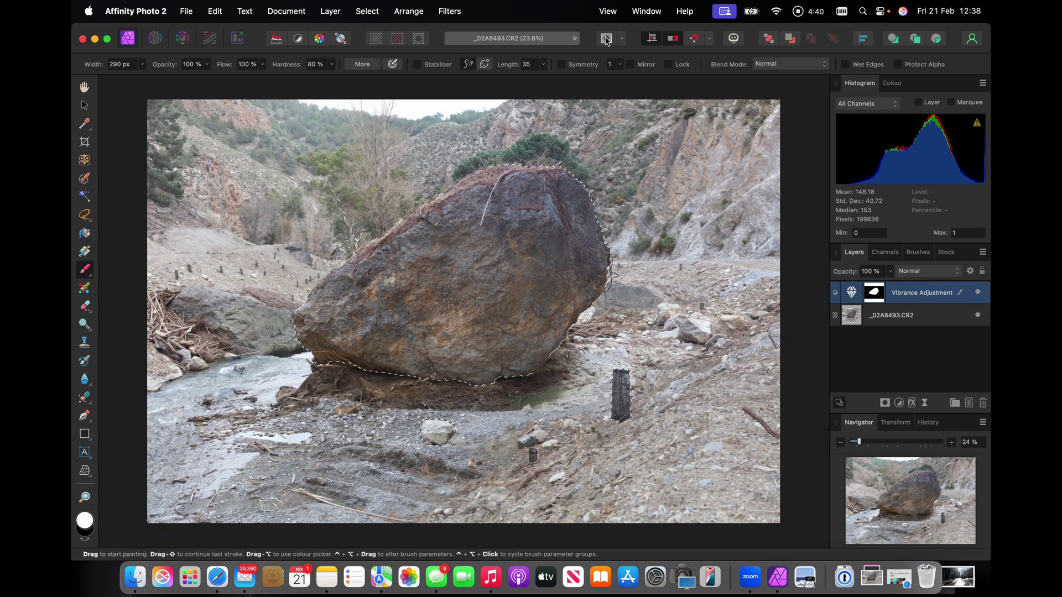
left_click(365, 11)
left_click(369, 49)
Reopen the Vibrance adjustment and set its vibrance to 79%
double_click(851, 292)
left_click_drag(749, 479, 748, 483)
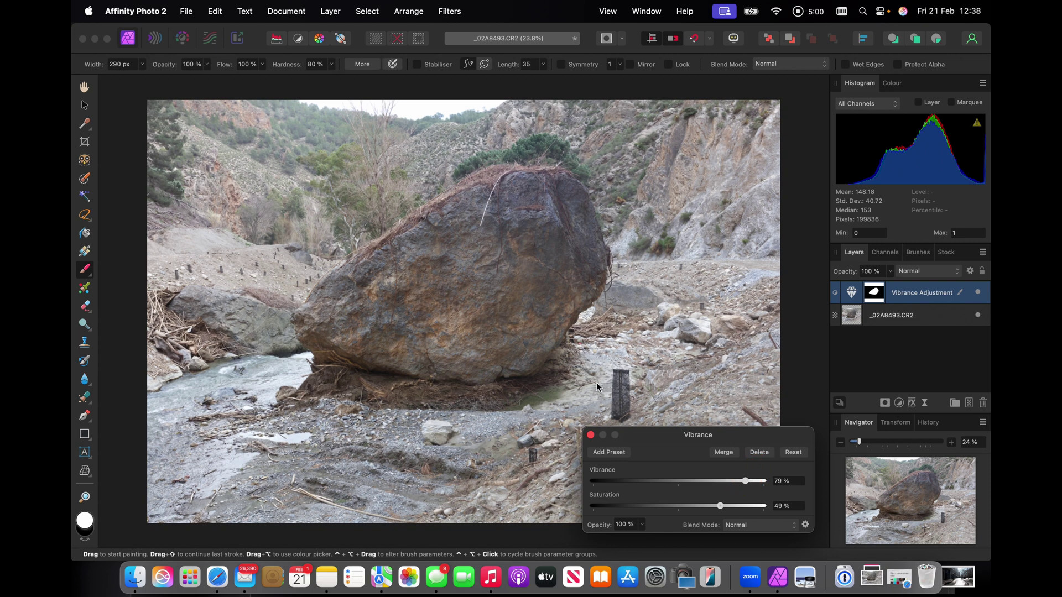
left_click(623, 402)
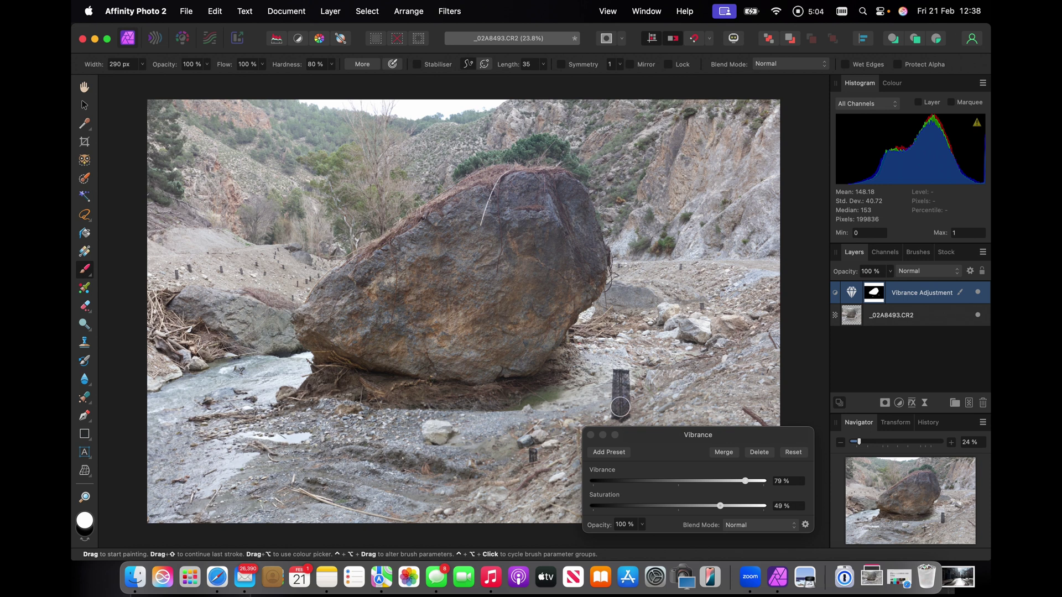
left_click(590, 435)
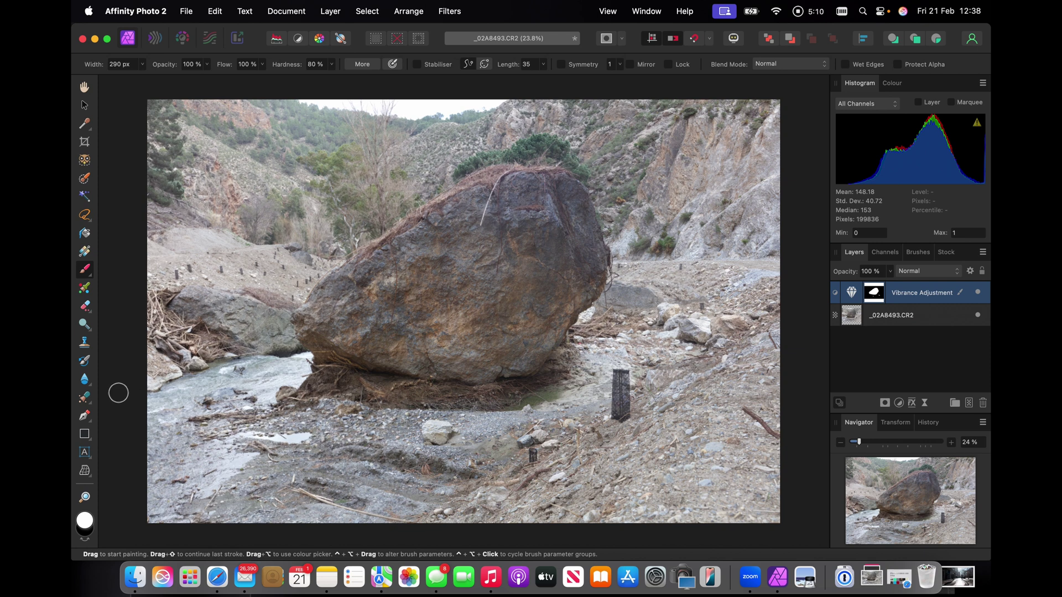
Paint black on the Vibrance adjustment's mask over the dark post and the small pale rock
left_click(85, 541)
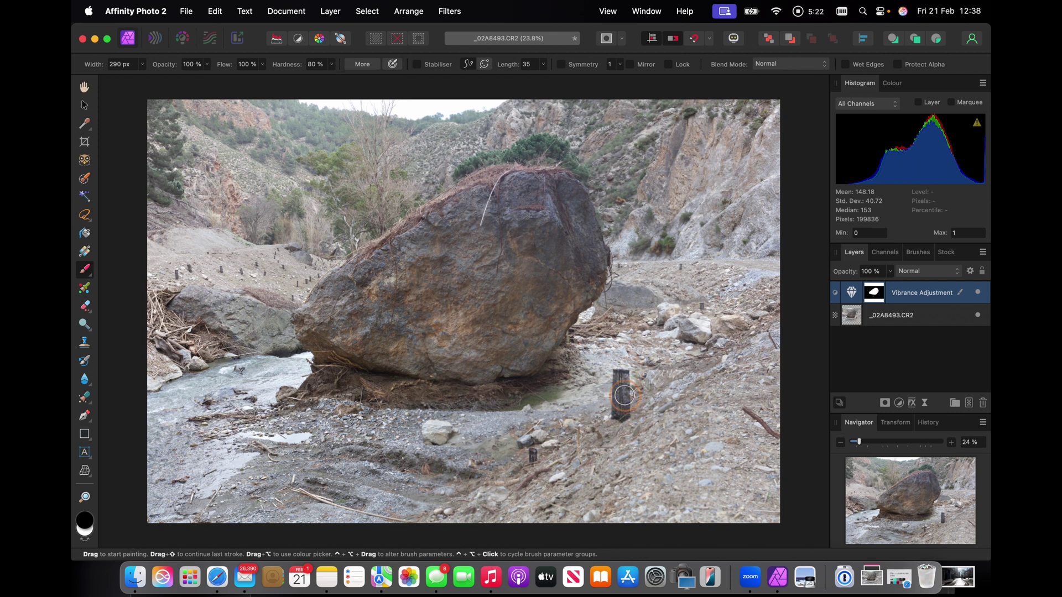
mouse_move(625, 395)
left_mouse_down()
mouse_move(634, 362)
mouse_move(622, 412)
left_mouse_up()
mouse_move(471, 440)
left_mouse_down()
mouse_move(408, 435)
mouse_move(465, 433)
mouse_move(414, 427)
mouse_move(451, 420)
mouse_move(407, 432)
mouse_move(457, 428)
mouse_move(407, 430)
mouse_move(453, 426)
mouse_move(417, 446)
mouse_move(441, 431)
mouse_move(413, 428)
mouse_move(445, 431)
left_mouse_up()
Set the boulder's Vibrance adjustment to 31% vibrance and 24% saturation
double_click(852, 292)
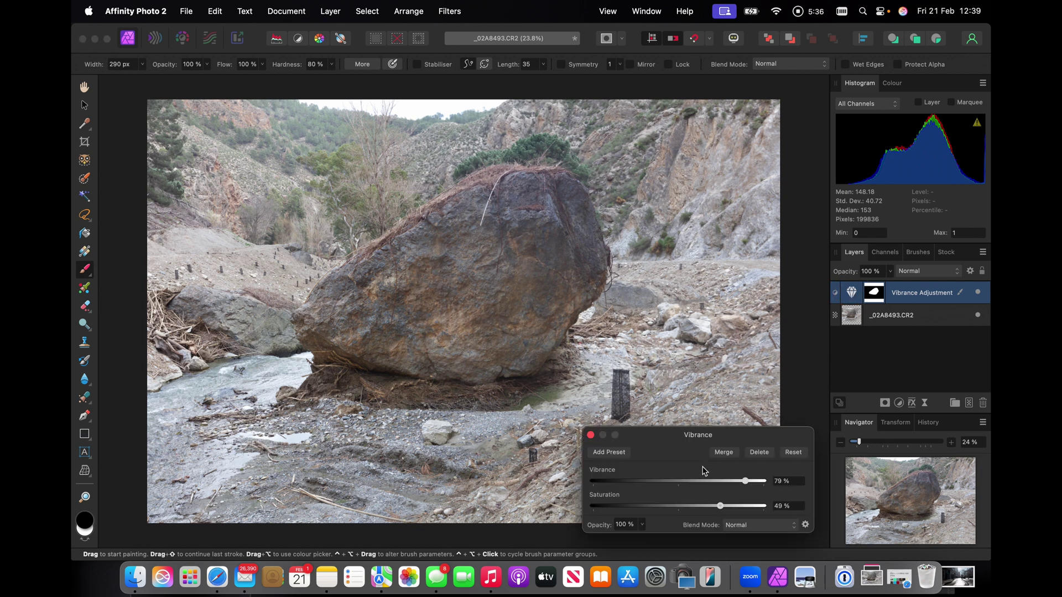
left_click_drag(745, 481, 698, 505)
left_click(720, 507)
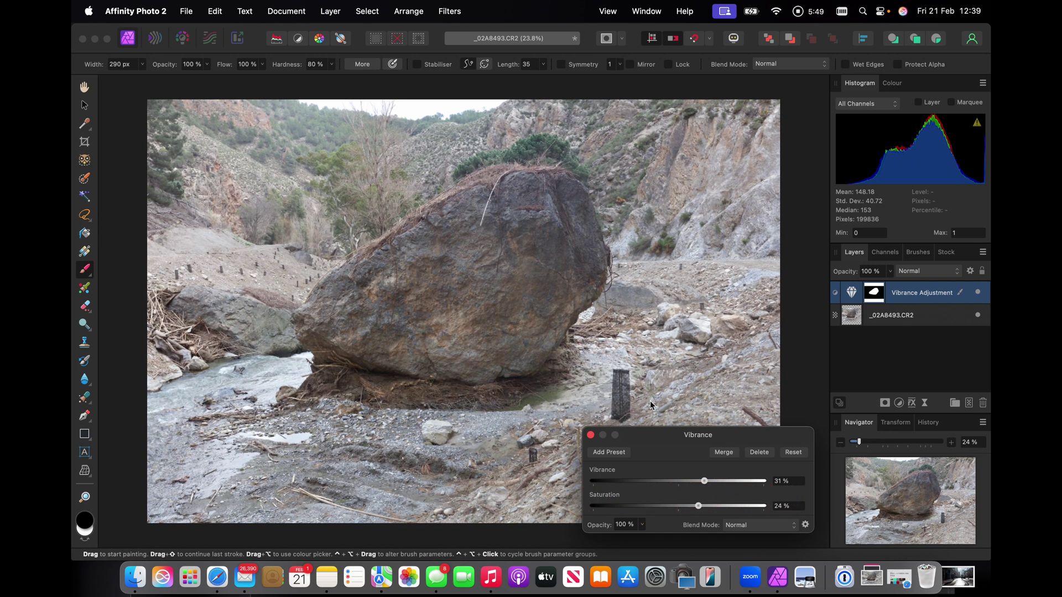
left_click(591, 435)
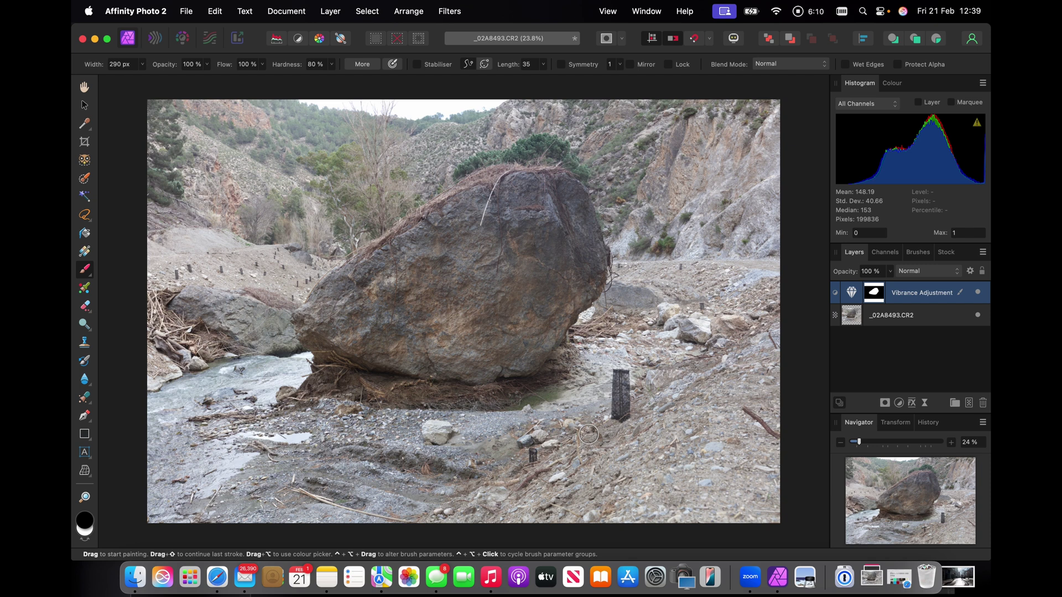
Open the photo _02A8234.CR2, object-select the large tree in front of the right-hand peak, and preview the selection as a quick mask
left_click(186, 12)
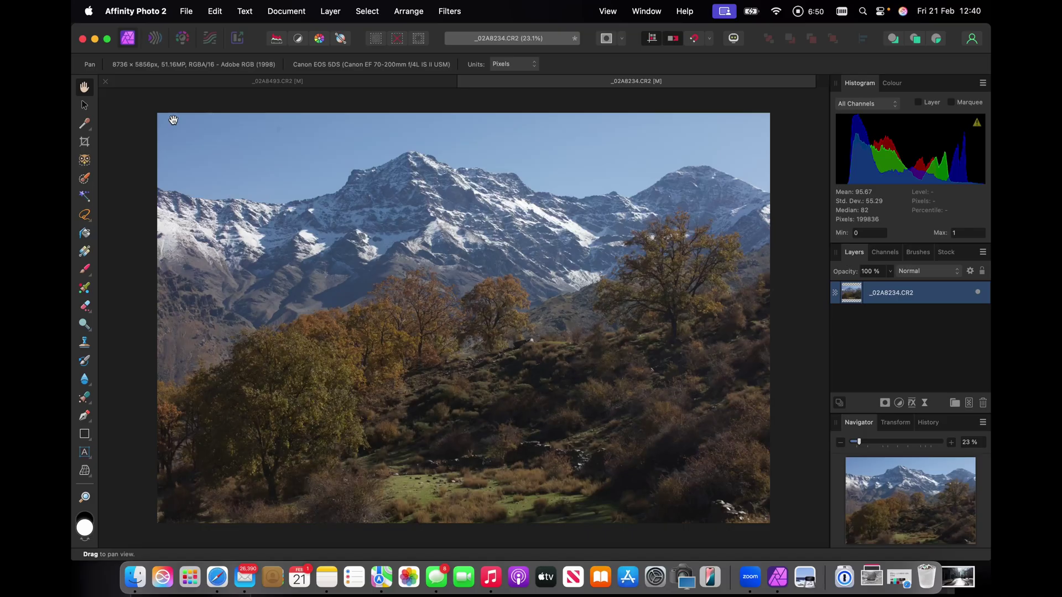
left_click(84, 161)
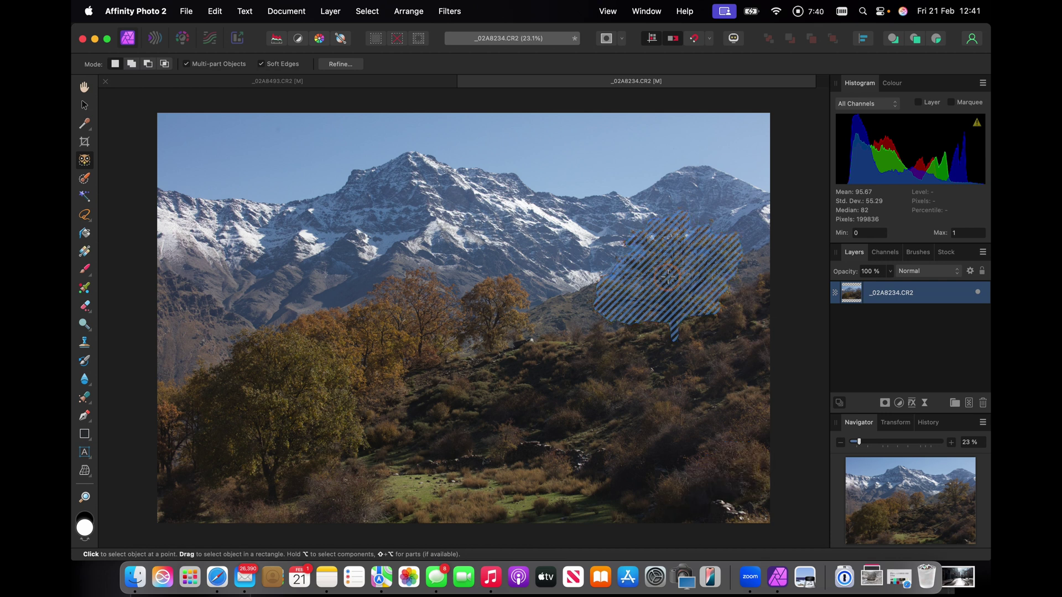
left_click(668, 278)
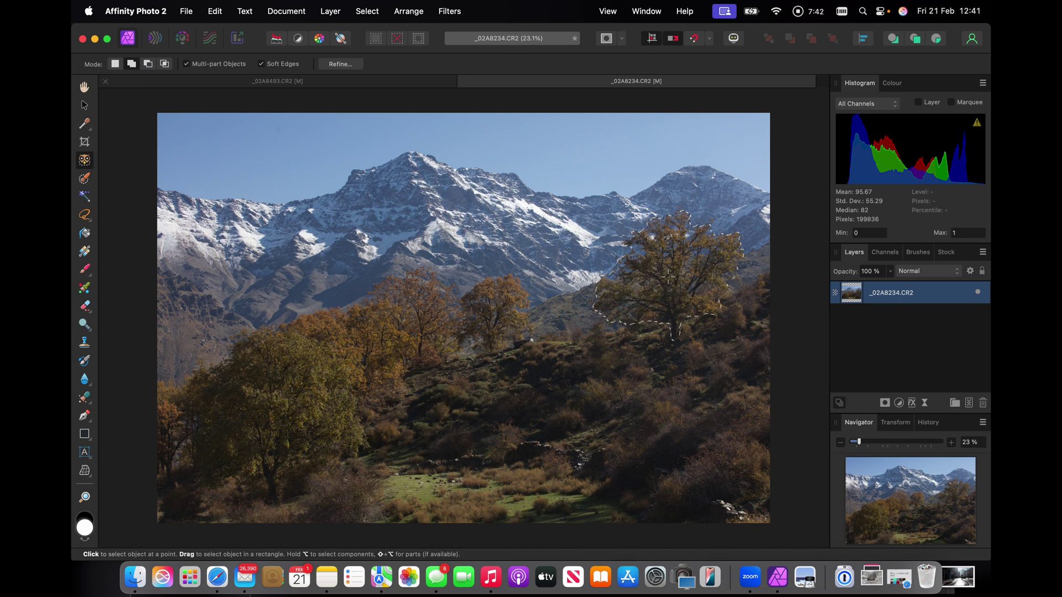
left_click(607, 38)
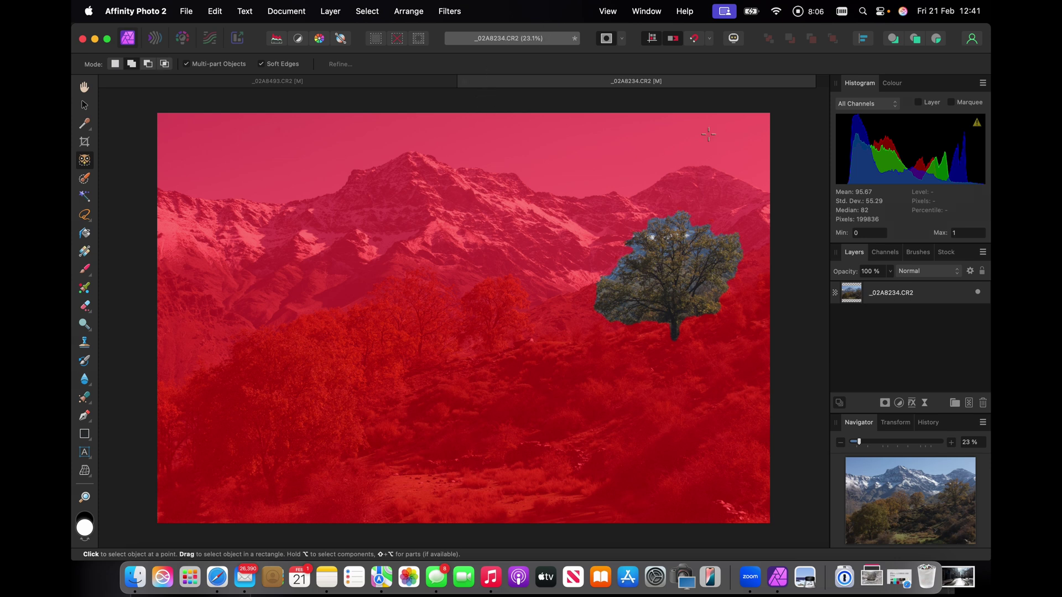
Undo the quick mask and the tree's object selection
left_click(215, 12)
left_click(220, 33)
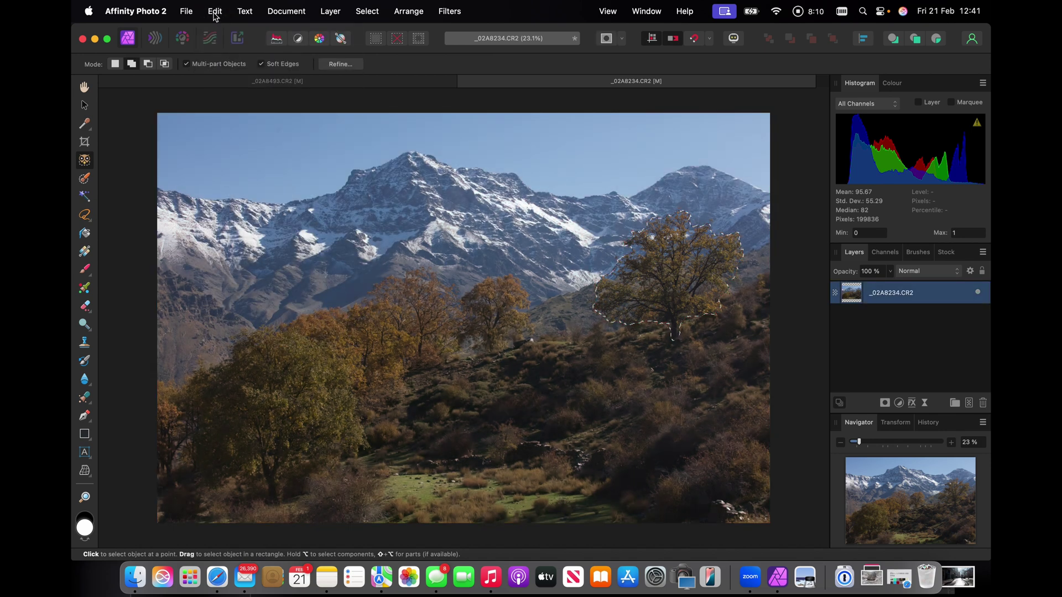
left_click(215, 12)
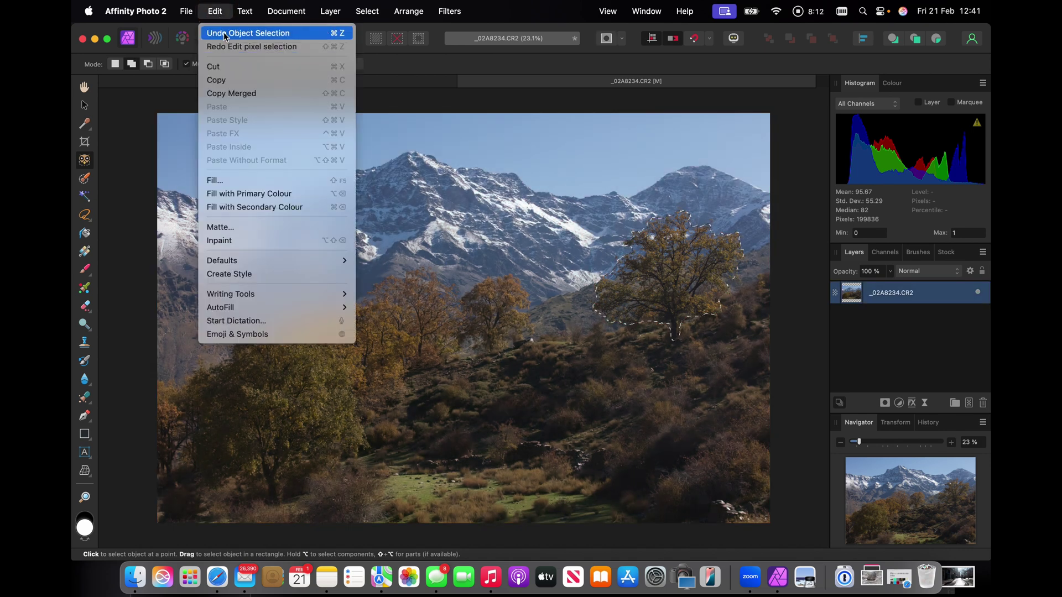
left_click(224, 33)
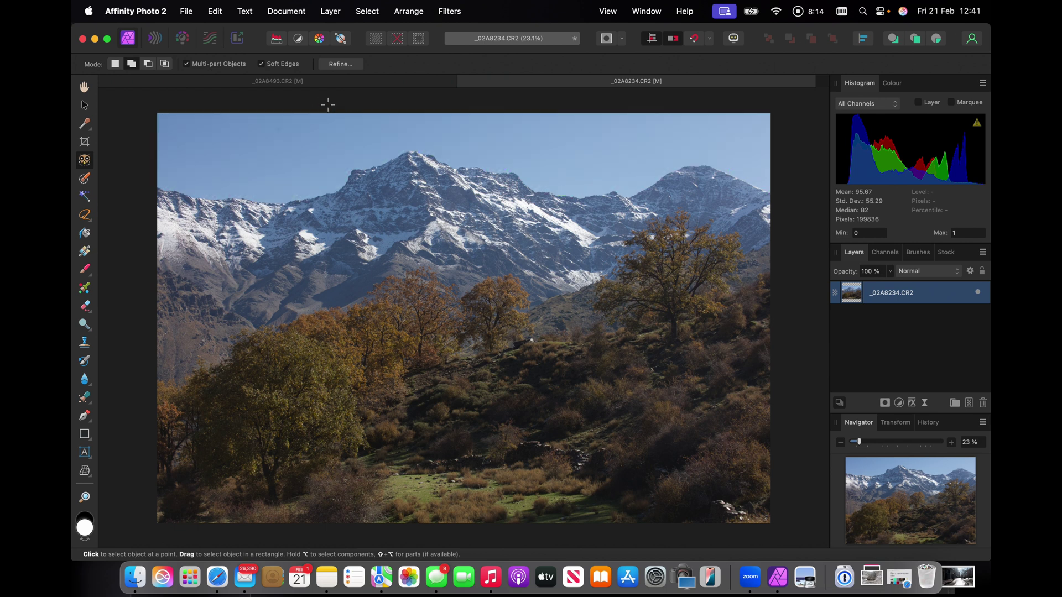
Use Add mode to object-select the large tree on the right slope and the smaller tree near the centre
left_click(131, 64)
left_click(602, 208)
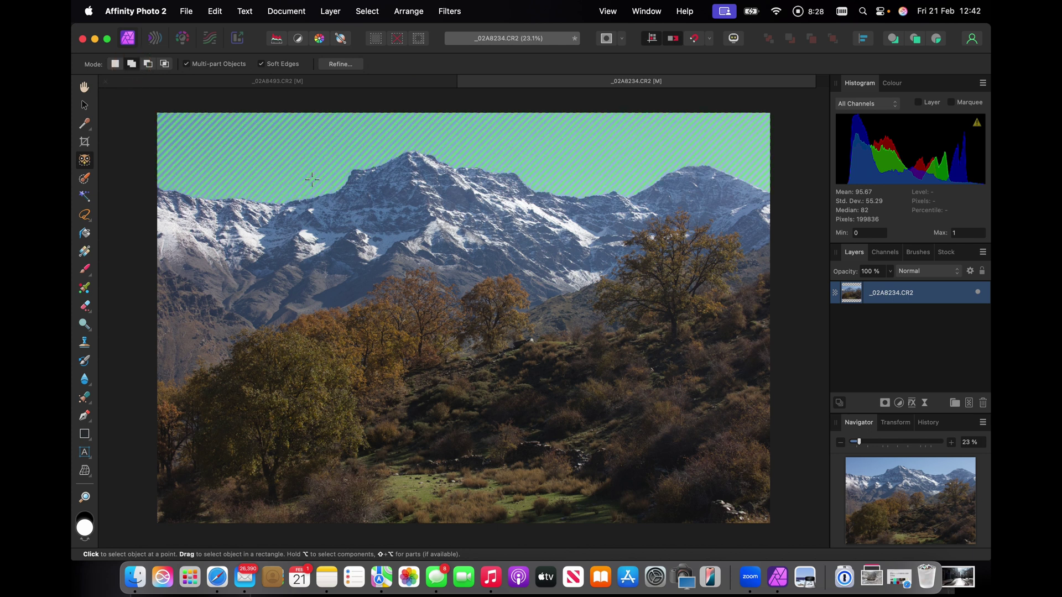
left_click(676, 275)
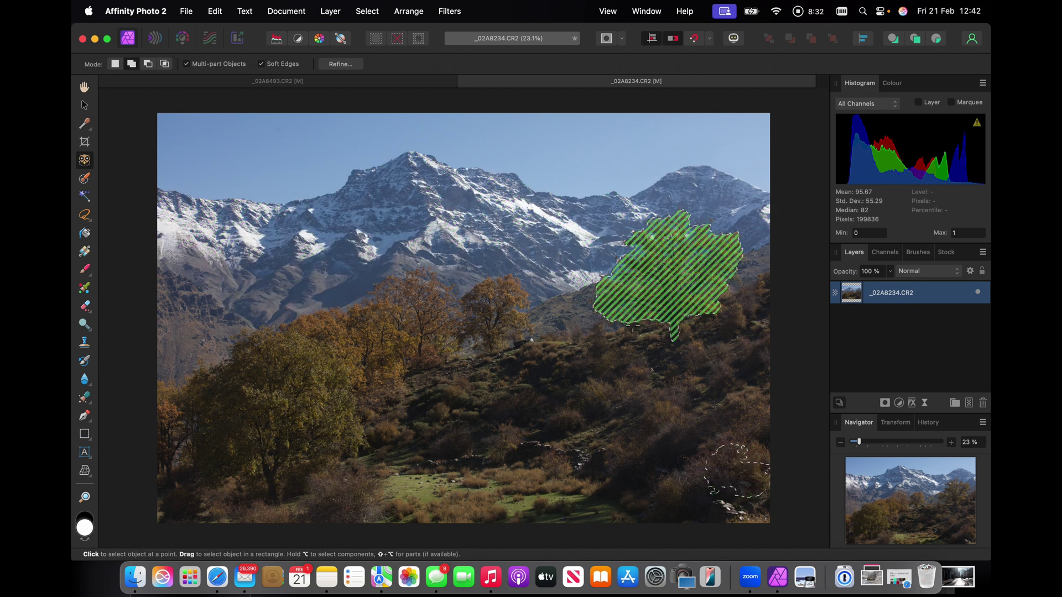
left_click(498, 331)
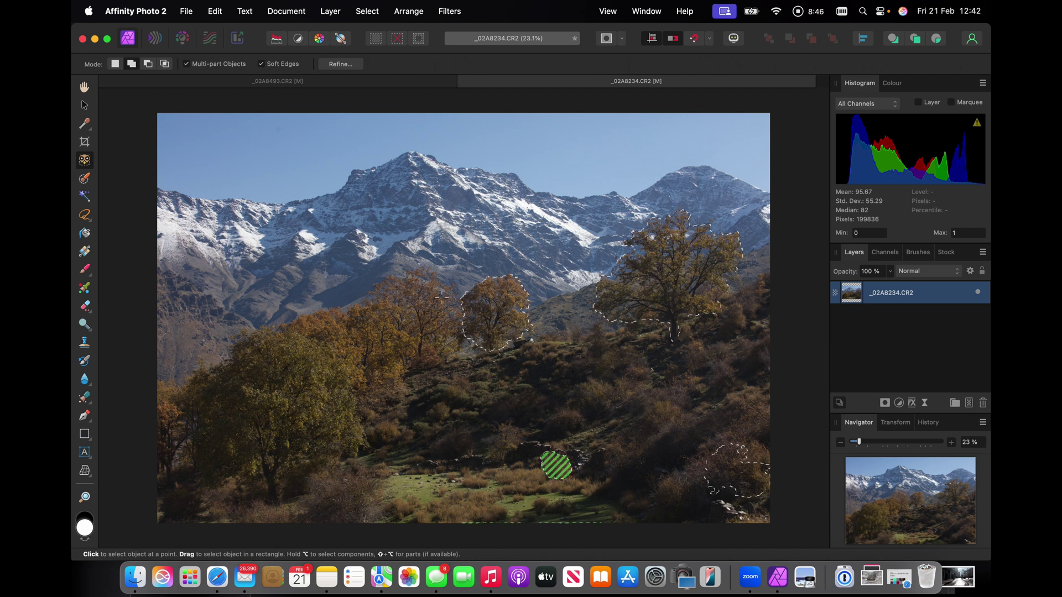
Undo the added object selections one after another
left_click(215, 11)
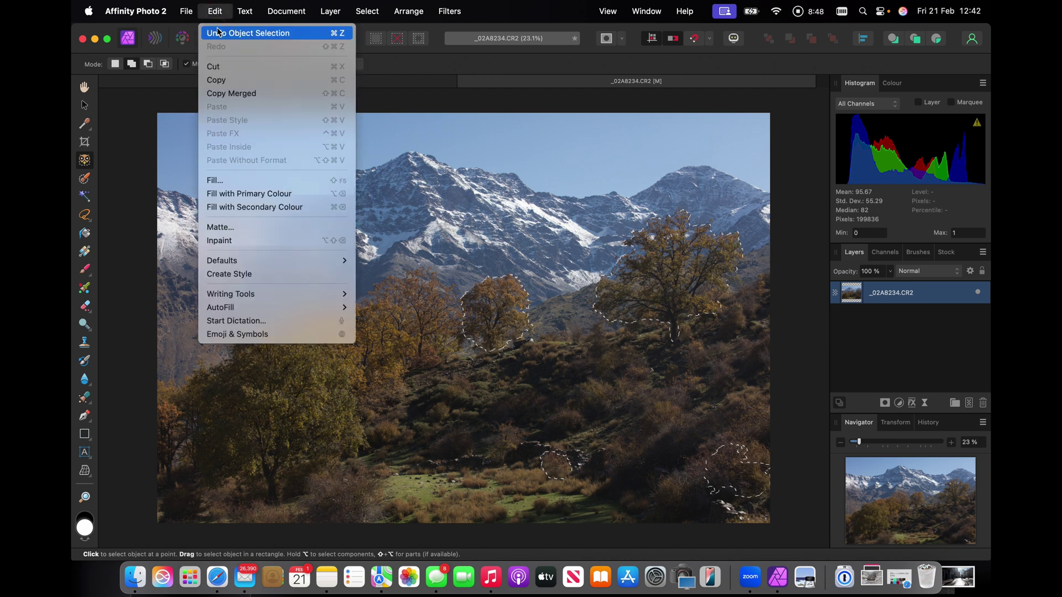
left_click(217, 33)
left_click(214, 11)
left_click(219, 33)
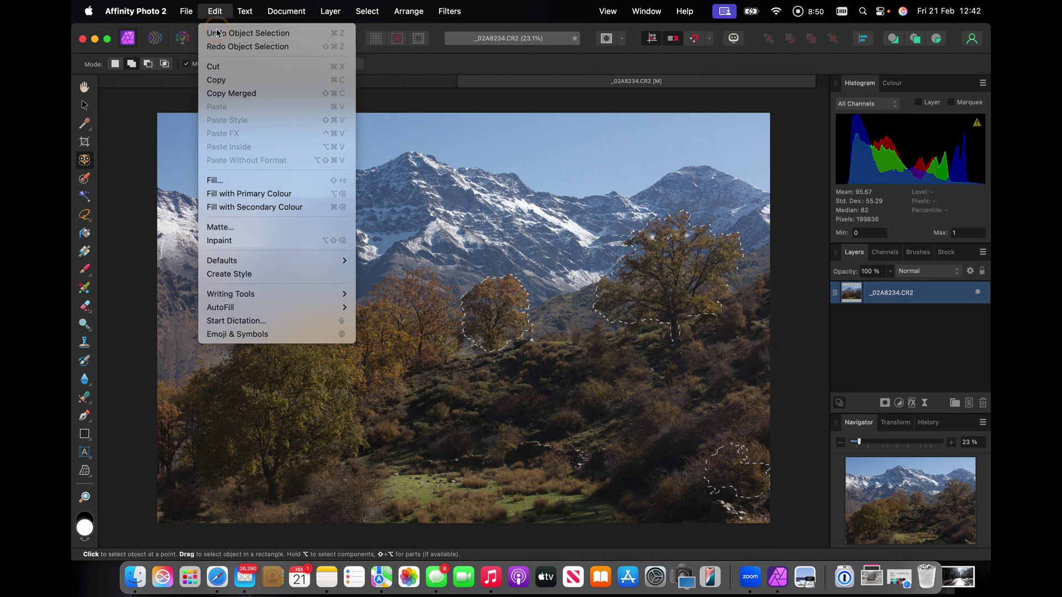
left_click(217, 13)
left_click(219, 34)
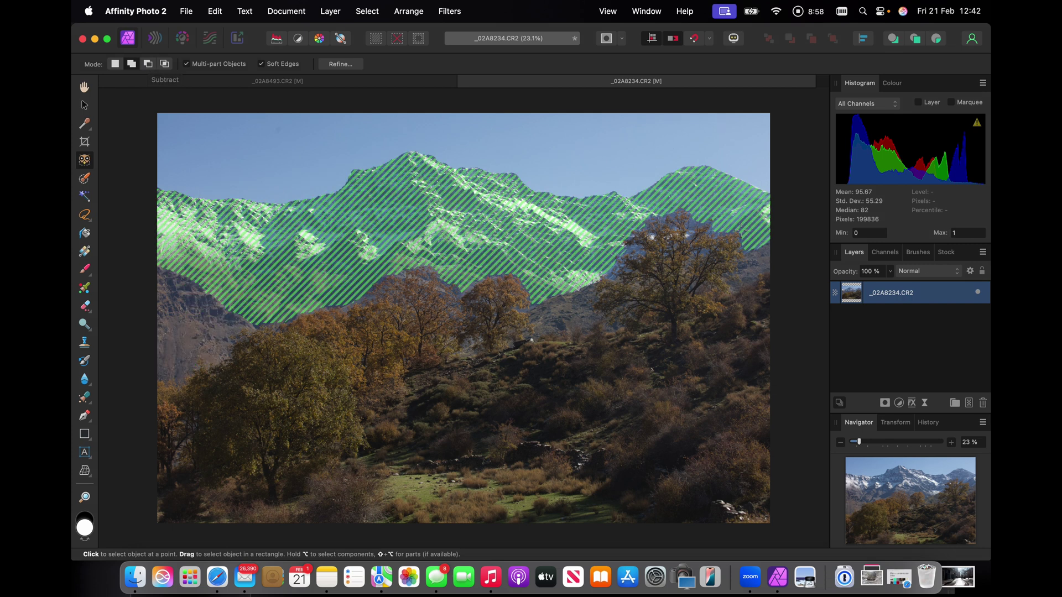
Object-select the large tree on the right slope again and subtract the bush in the lower-right corner from the selection
left_click(674, 287)
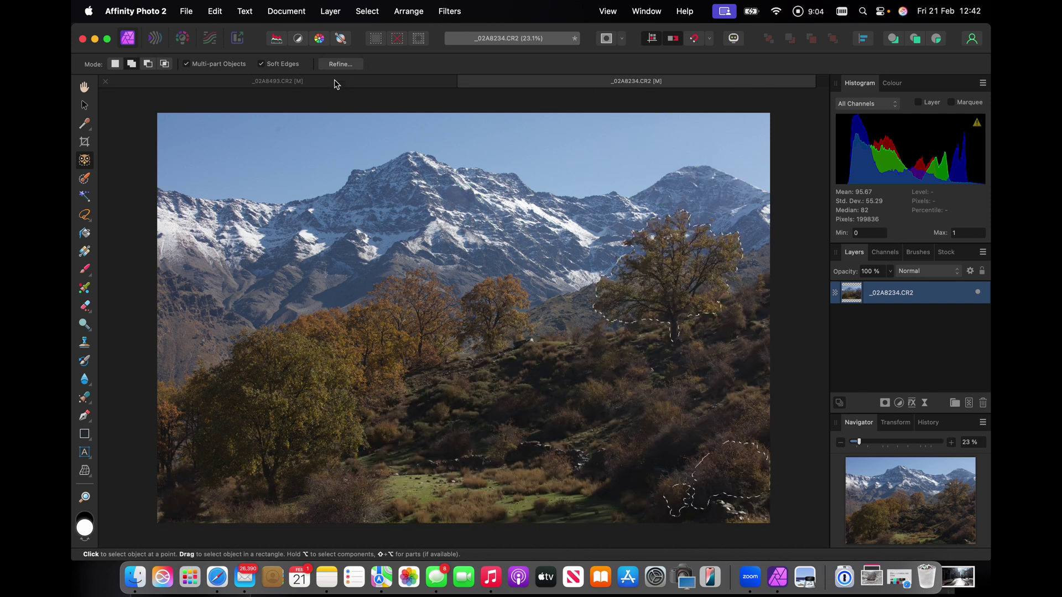
left_click(148, 65)
left_click(730, 474)
Undo the bush subtraction and the remaining tree selection
left_click(214, 11)
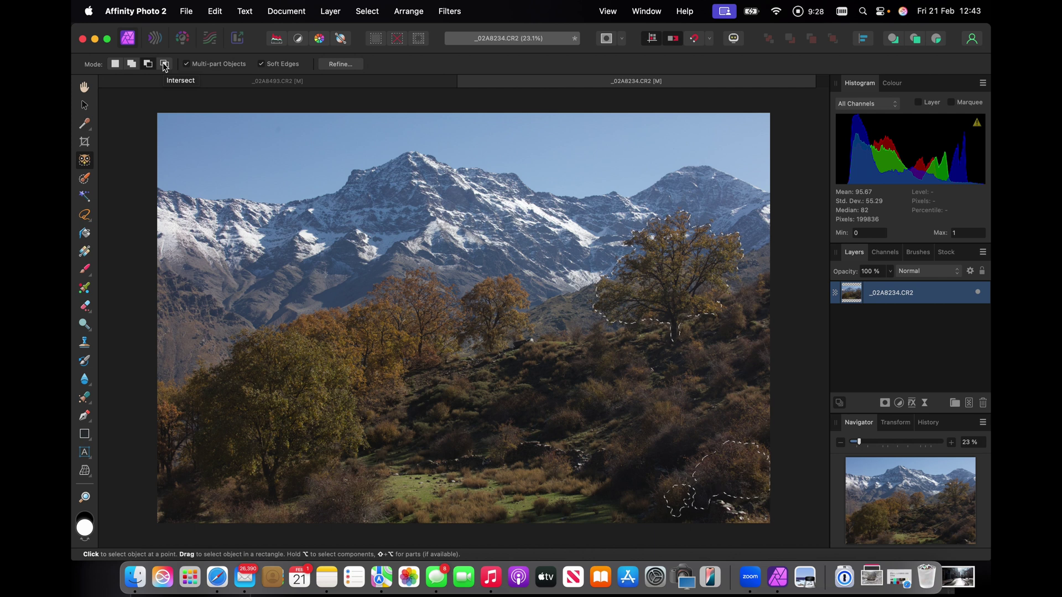
left_click(214, 11)
left_click(219, 34)
Start Select Sampled Colour and sample the autumn foliage of the large tree on the right slope
left_click(368, 12)
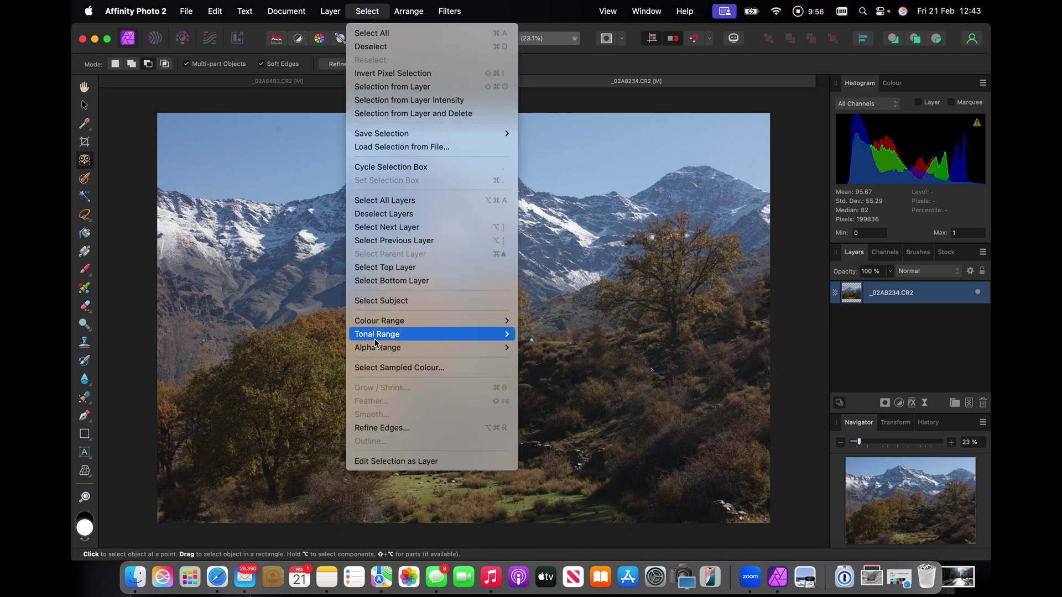
left_click(396, 368)
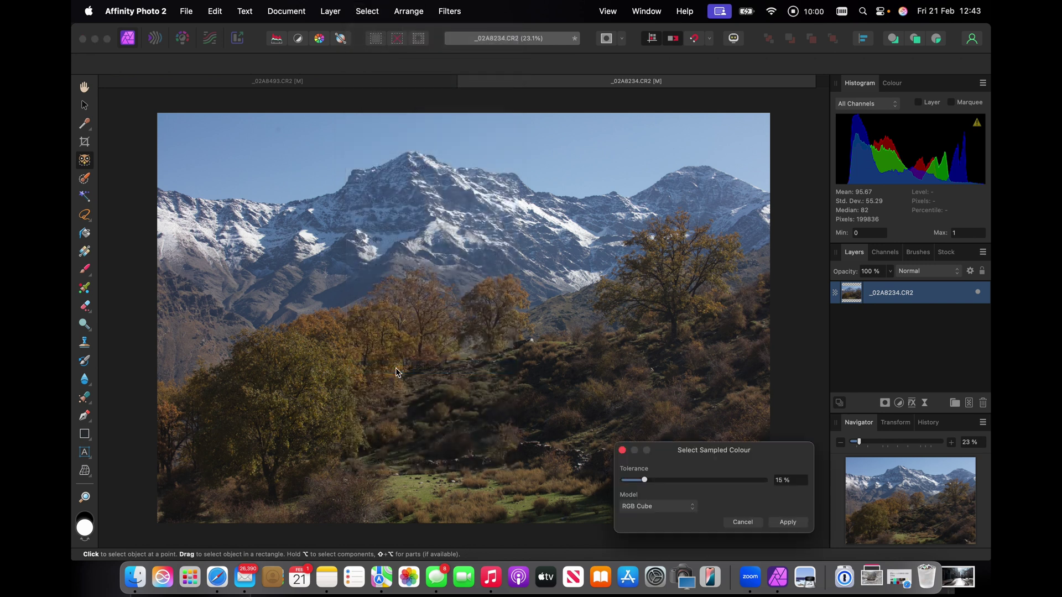
left_click(603, 276)
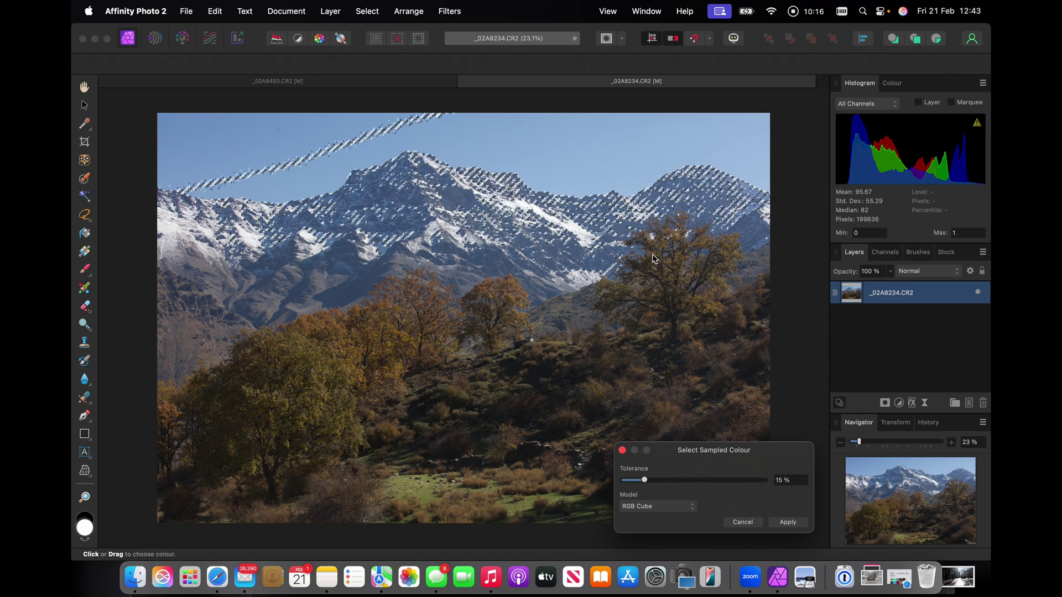
left_click(704, 241)
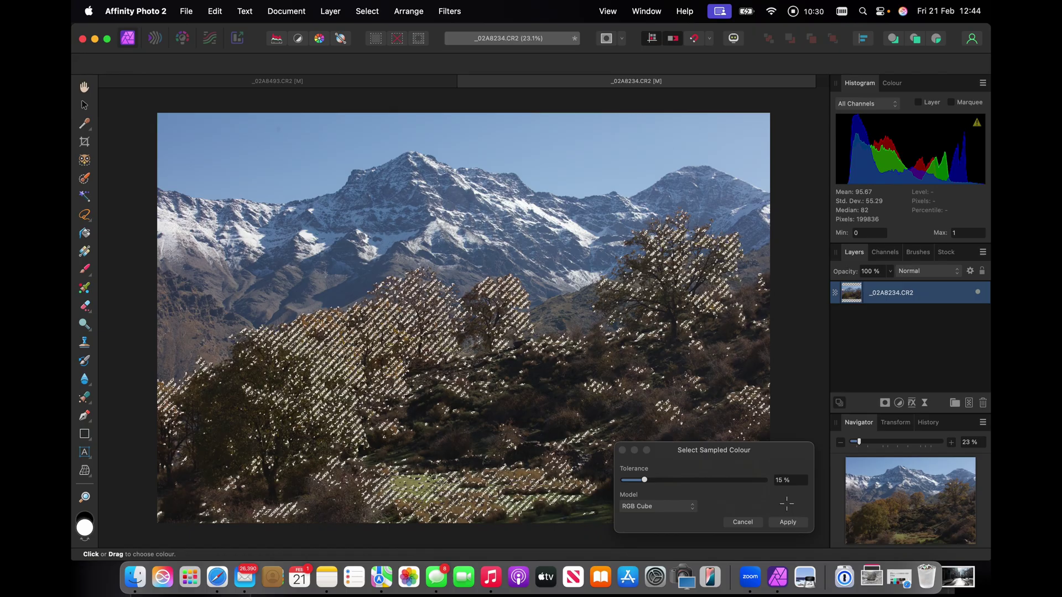
Set the sampled-colour tolerance to 19%, apply the selection, and preview it as a quick mask
left_click(644, 480)
mouse_move(644, 483)
left_mouse_down()
mouse_move(665, 482)
mouse_move(639, 482)
mouse_move(651, 485)
left_mouse_up()
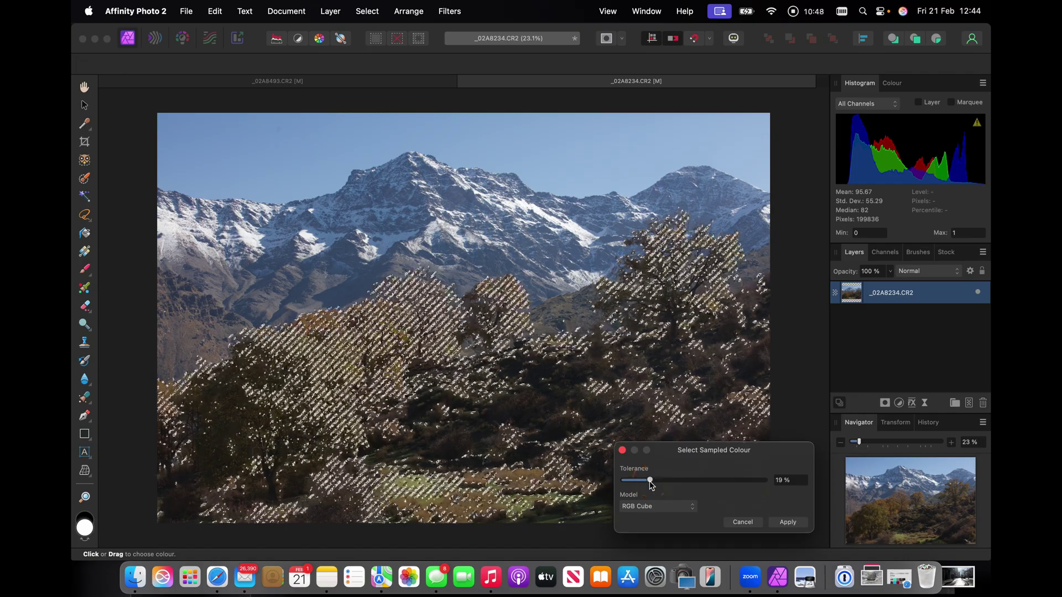
left_click(792, 522)
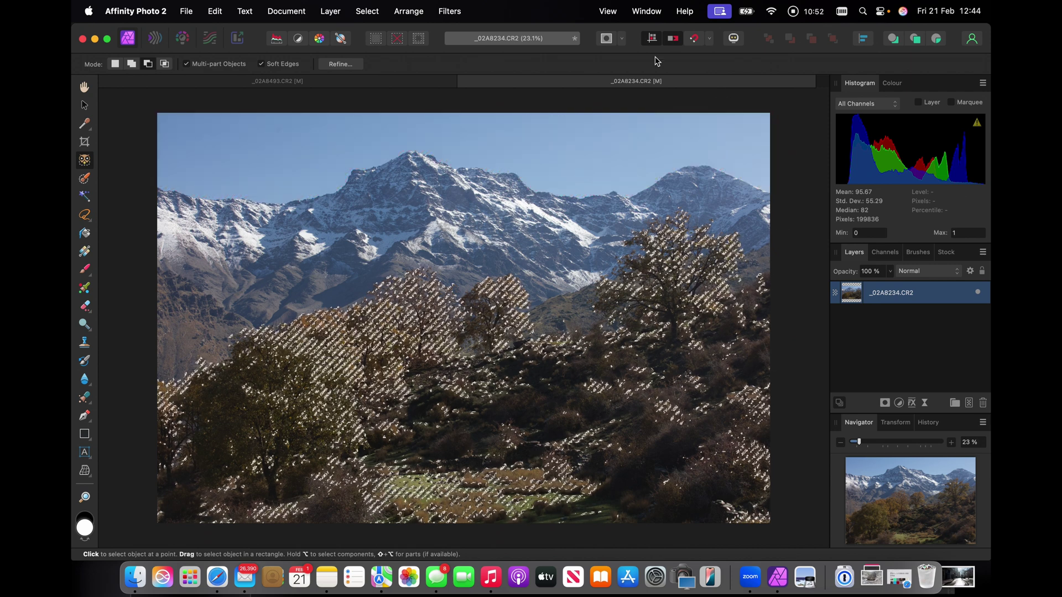
left_click(607, 40)
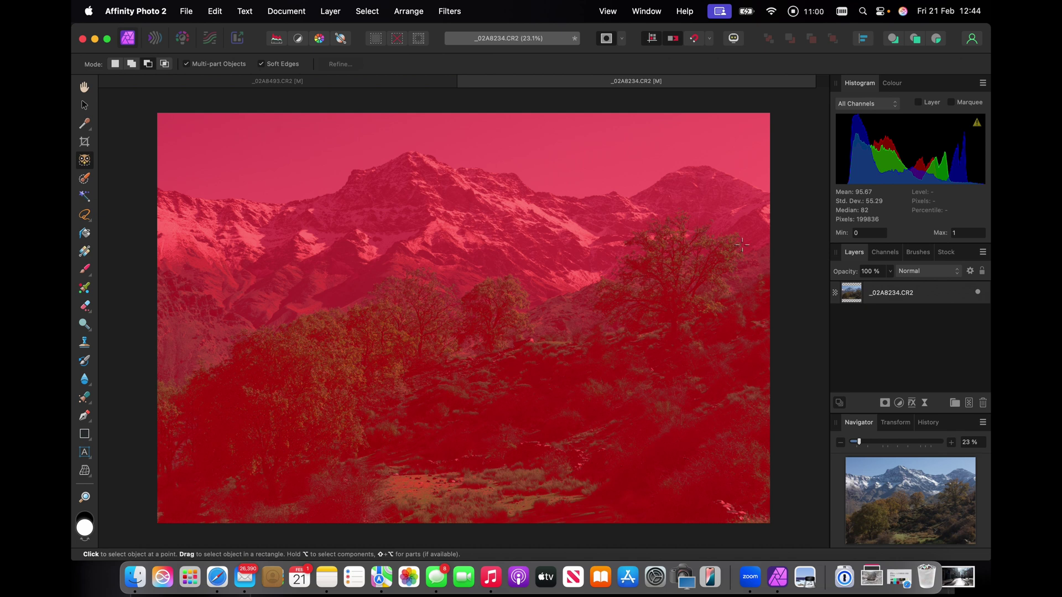
Leave the quick mask and intersect the sampled-colour selection with an object selection of the large tree on the right slope
left_click(605, 40)
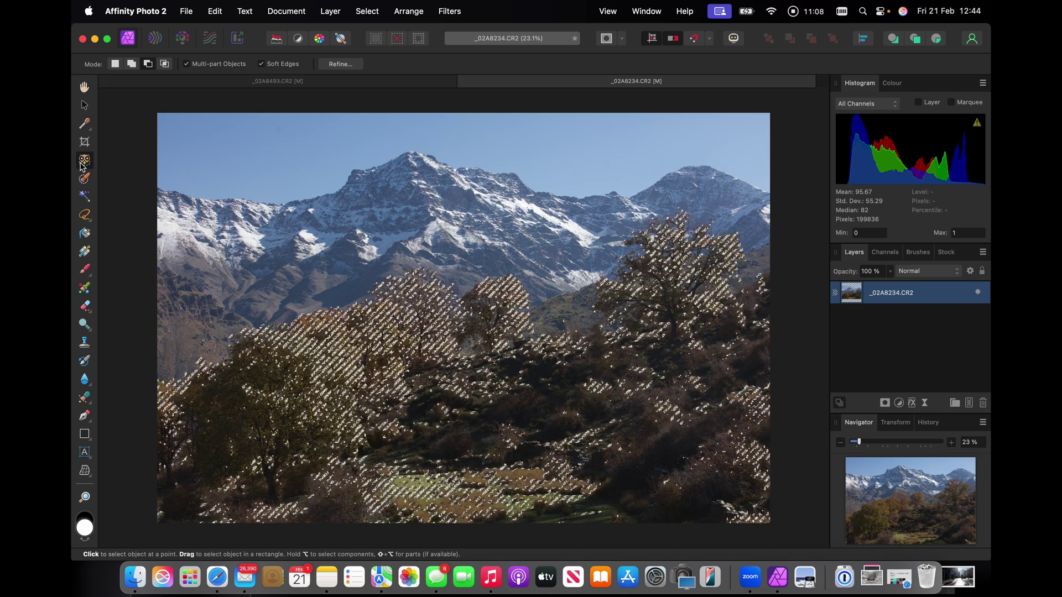
left_click(164, 64)
left_click(676, 274)
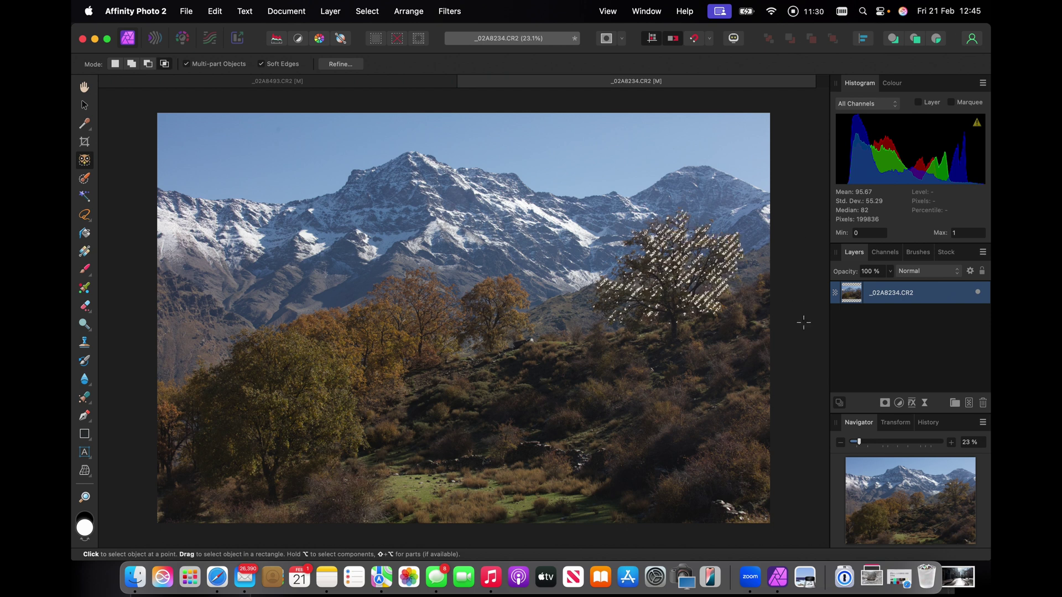
Add a Vibrance adjustment to the selected tree foliage with vibrance 31% and saturation 62%, and deselect the pixels
left_click(900, 404)
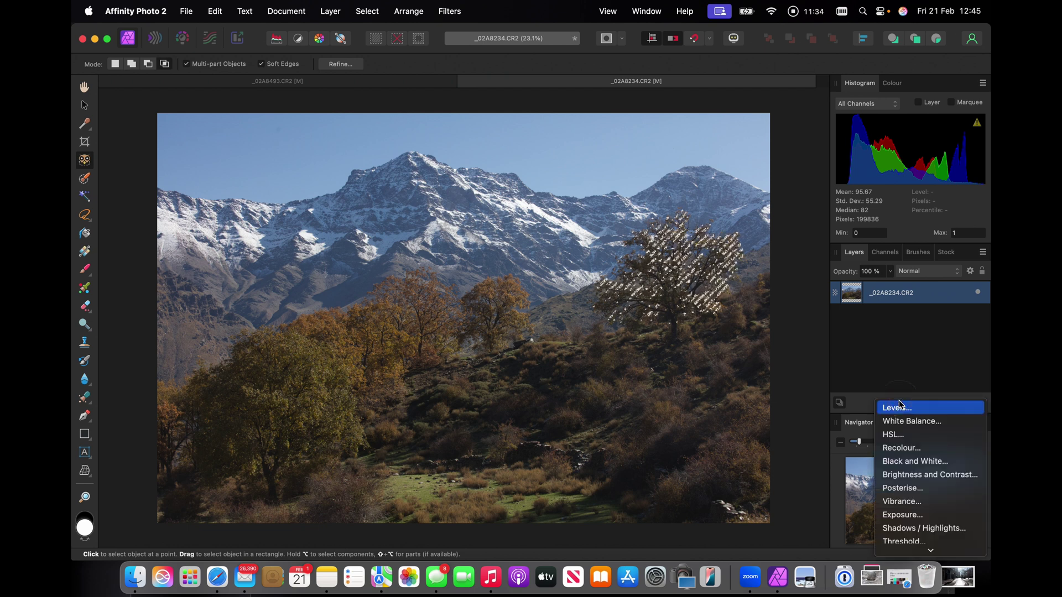
left_click(900, 502)
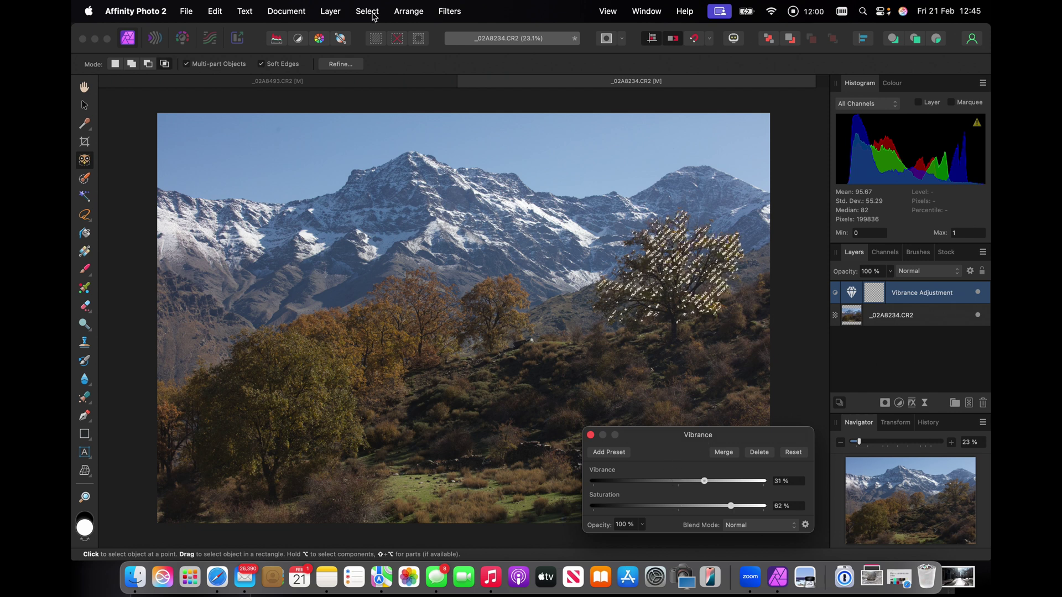
left_click(367, 11)
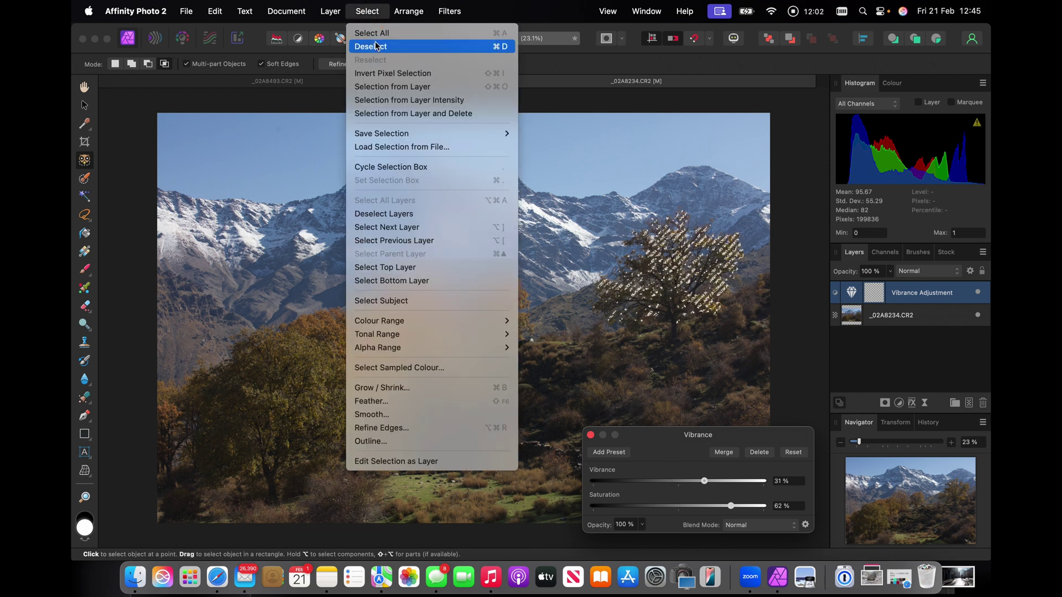
left_click(375, 46)
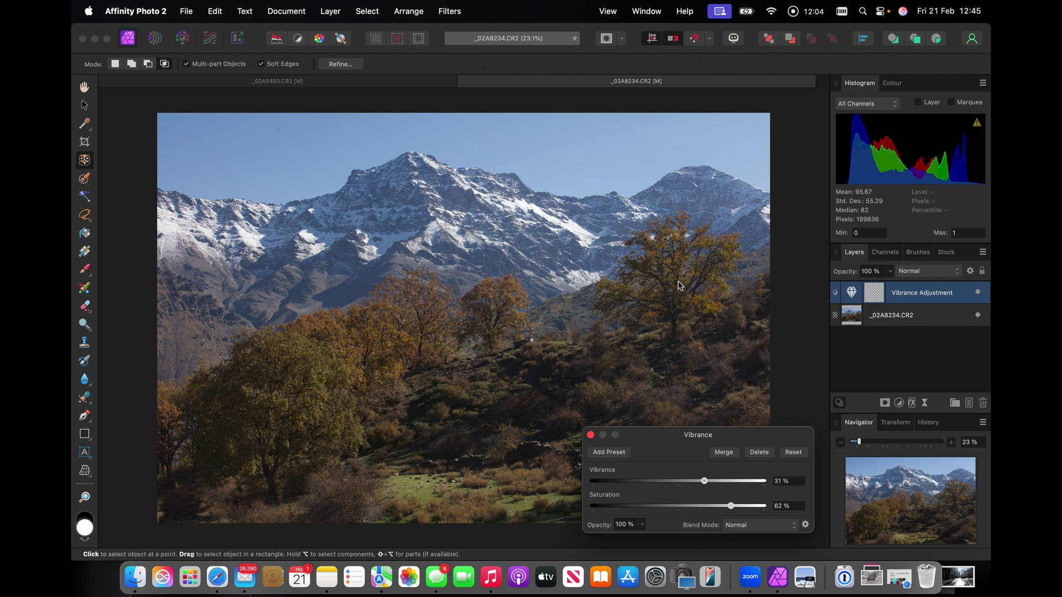
Set the tree adjustment's vibrance and saturation both to 100% and close its settings
left_click_drag(705, 486, 777, 481)
left_click_drag(730, 508, 777, 516)
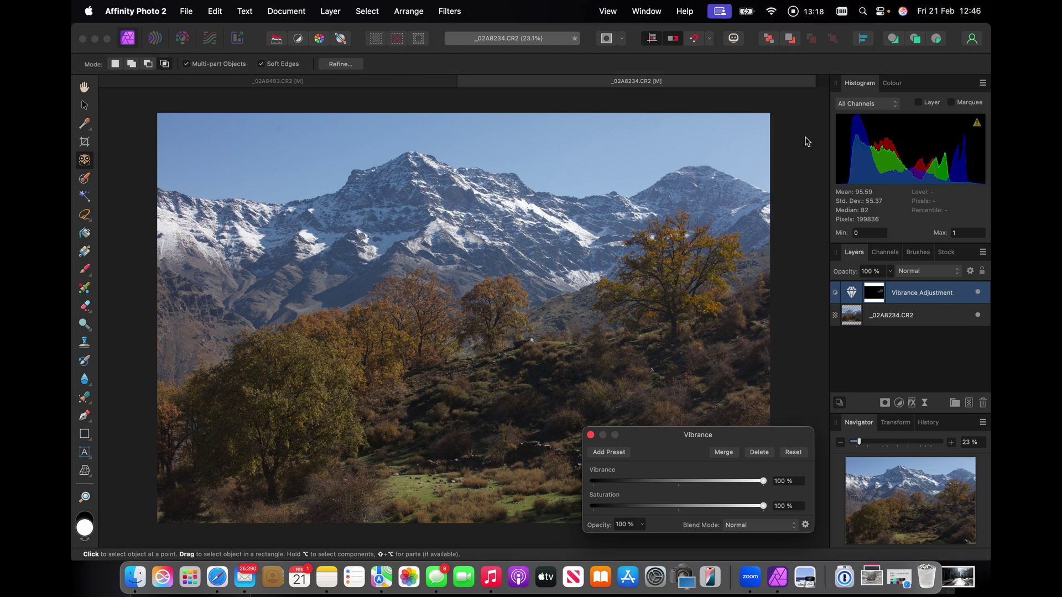
left_click(590, 436)
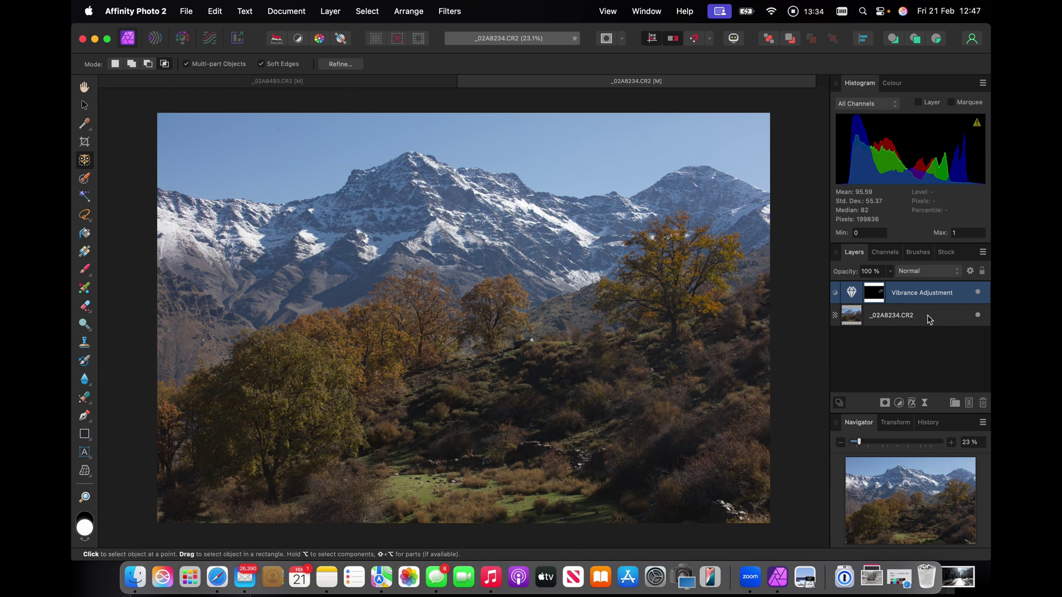
Add a Vibrance adjustment directly above the photo layer for the selected foreground shrubs with vibrance 50% and saturation 37%, and deselect
left_click(930, 318)
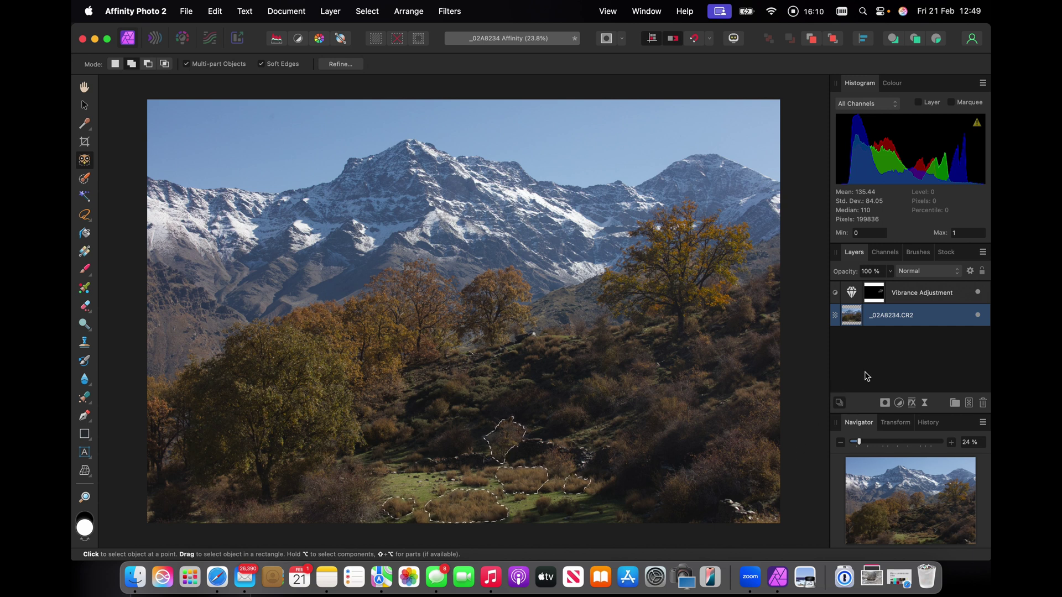
left_click(900, 404)
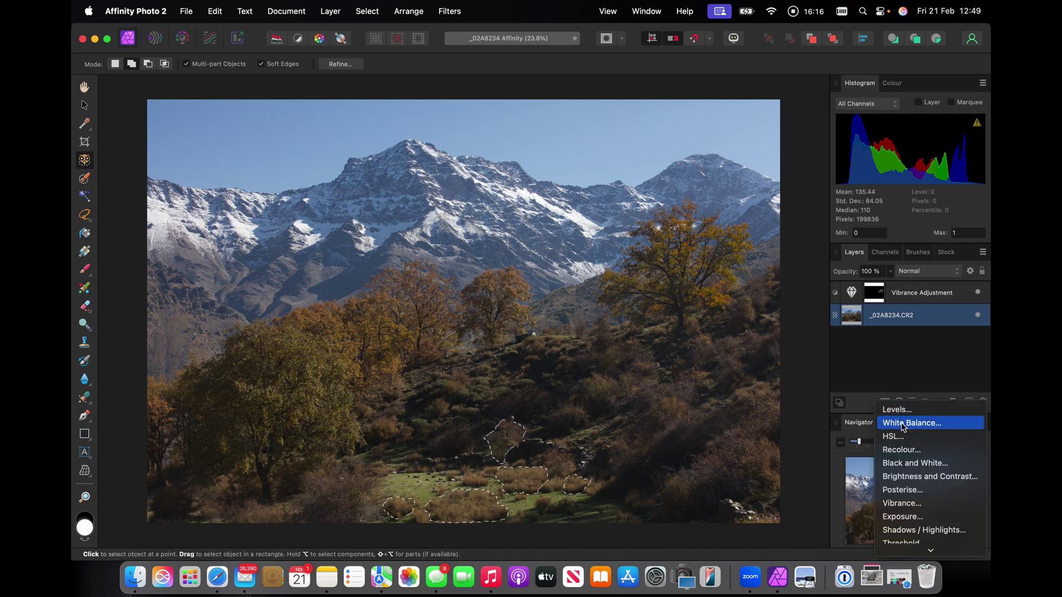
left_click(902, 503)
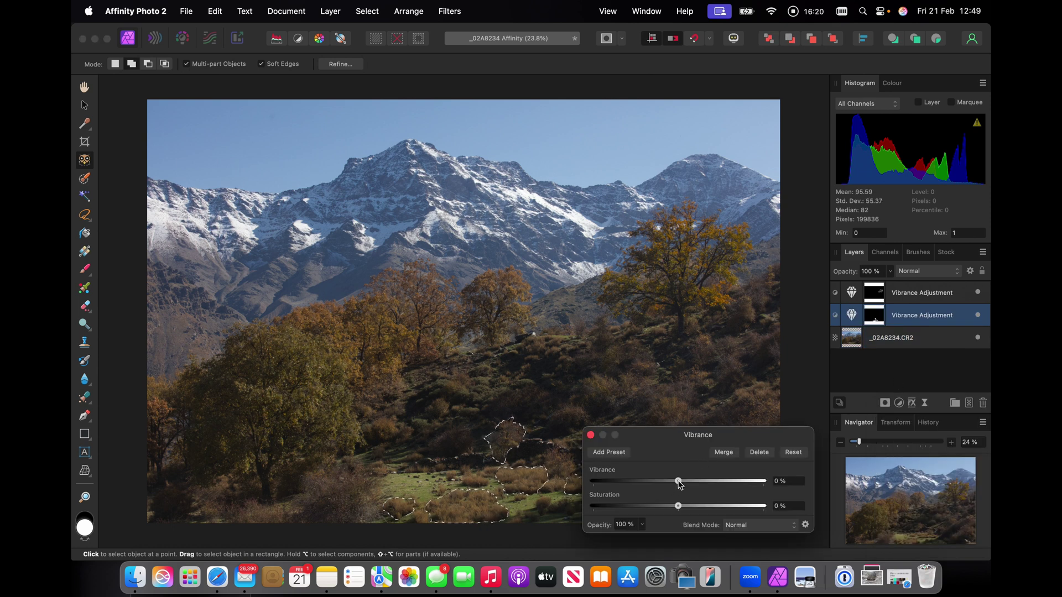
left_click_drag(679, 485, 710, 505)
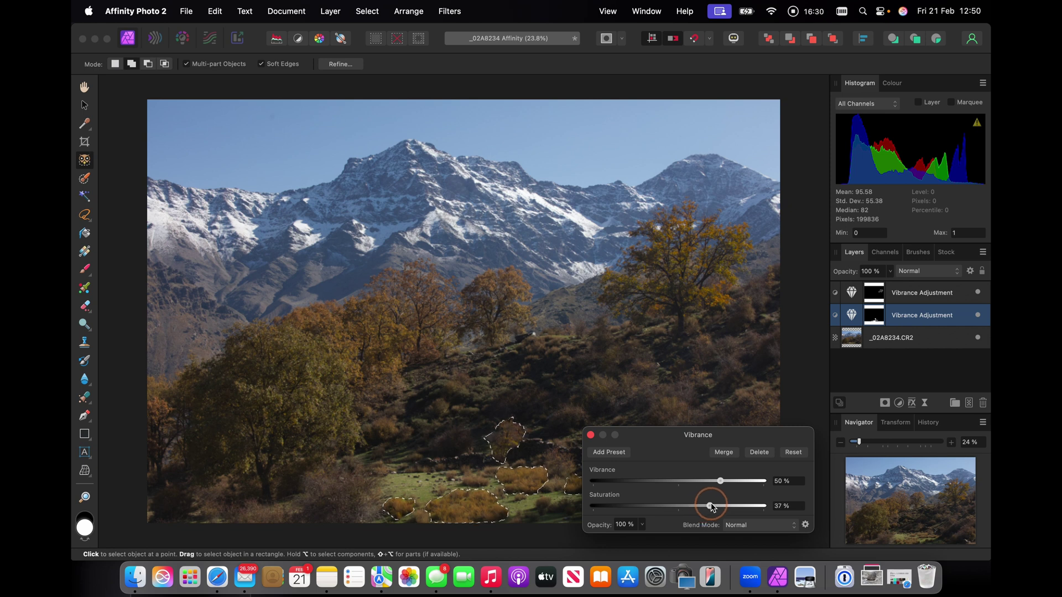
left_click(590, 435)
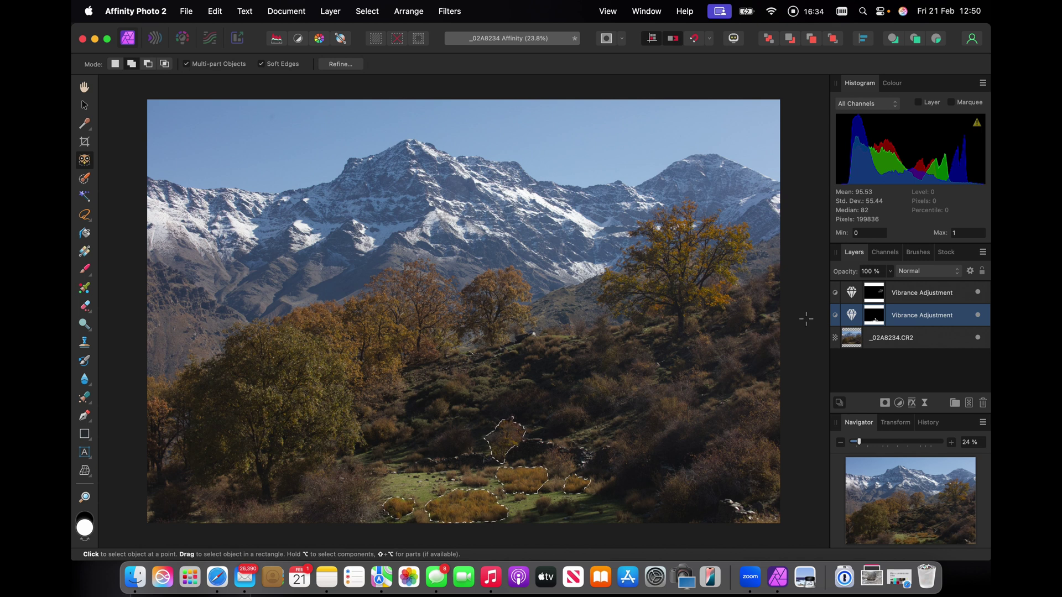
left_click(366, 12)
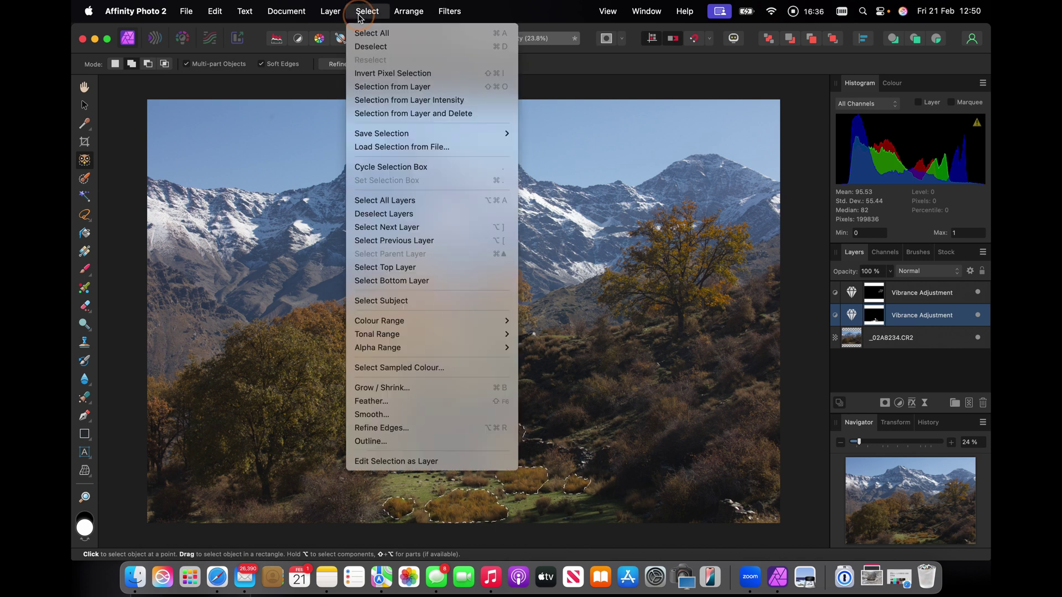
left_click(368, 48)
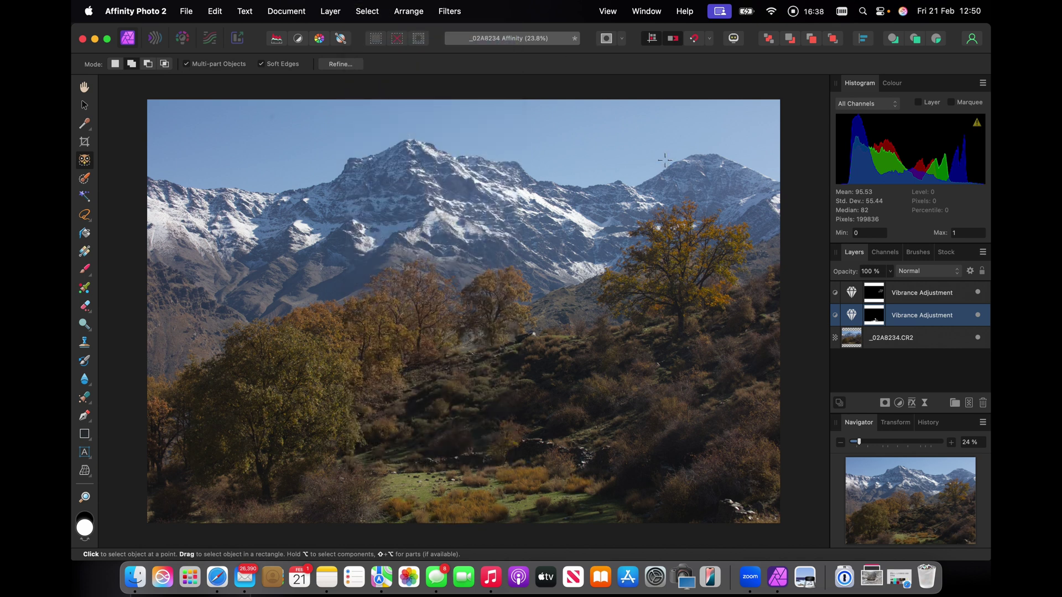